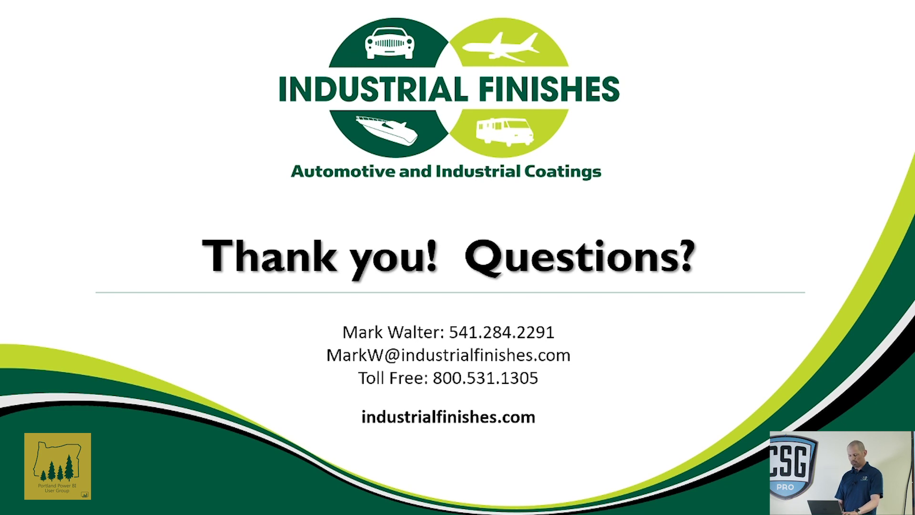
- End the slide show and switch to the Financials - SAMPLE report in Power BI Desktop
key(Escape)
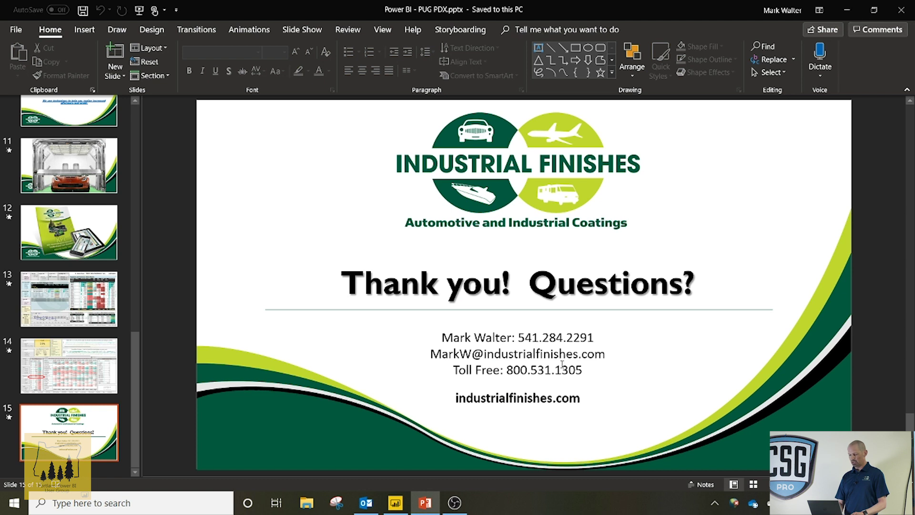
click(394, 508)
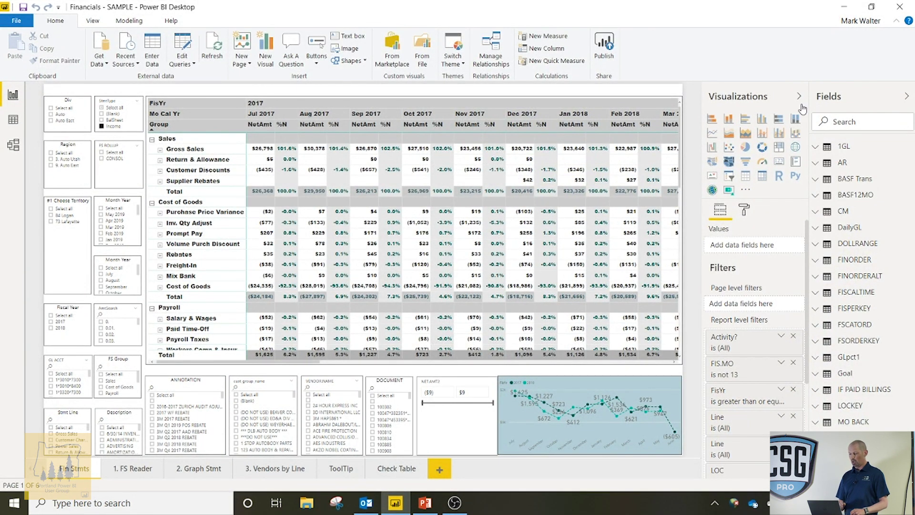
- Enlarge the report canvas by collapsing the Fields and Visualizations panes and minimizing the ribbon
click(906, 96)
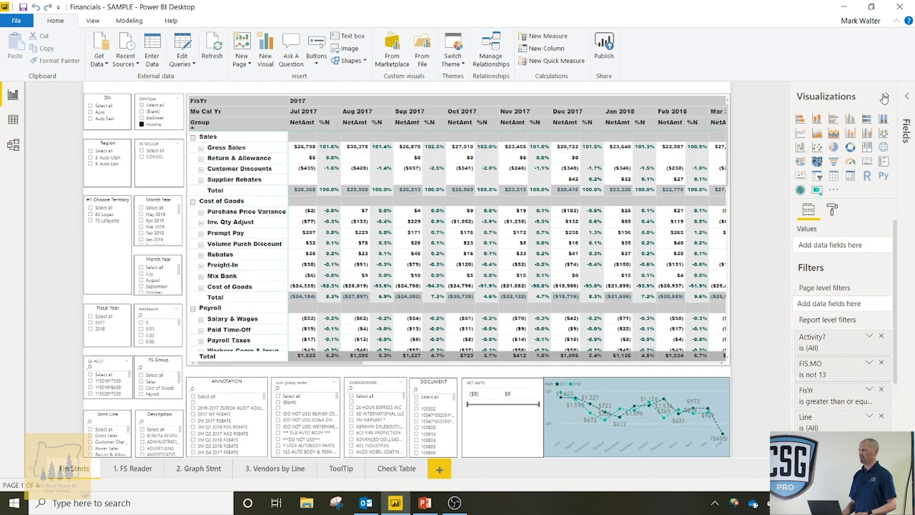
click(886, 96)
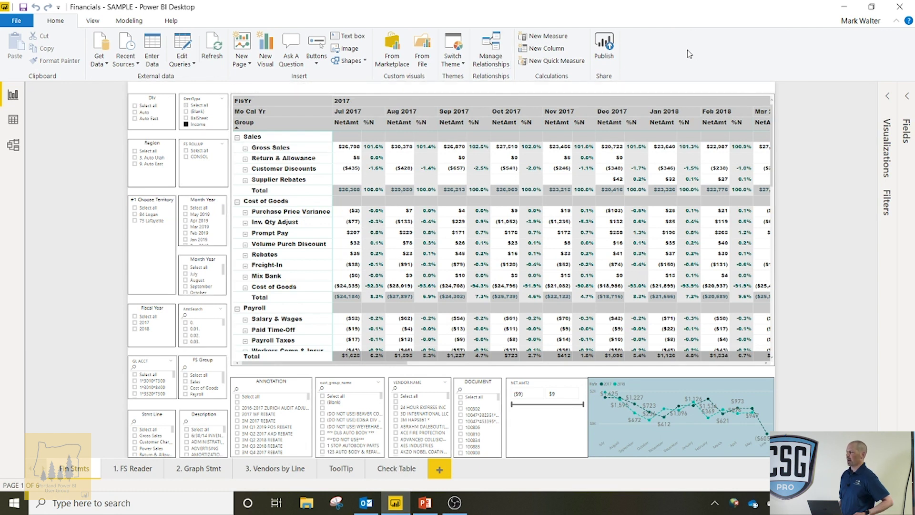
right_click(486, 80)
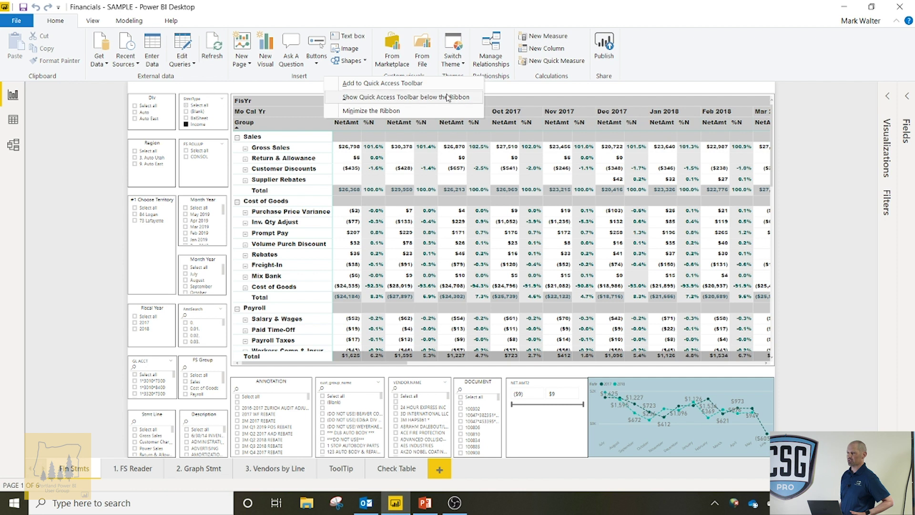
click(434, 110)
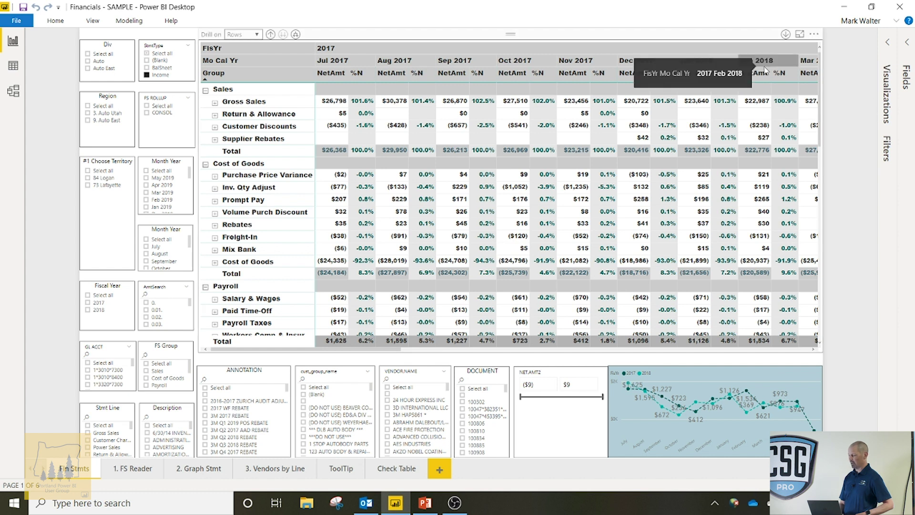
- View the tooltip charts for the July 2017 percentages of Rebates, Purchase Price Variance and the Sales total
mouse_move(238, 244)
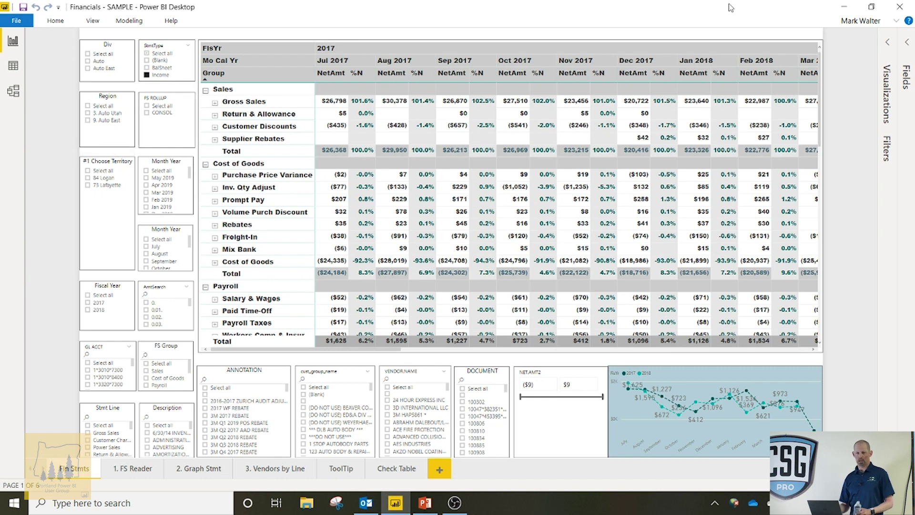
mouse_move(810, 37)
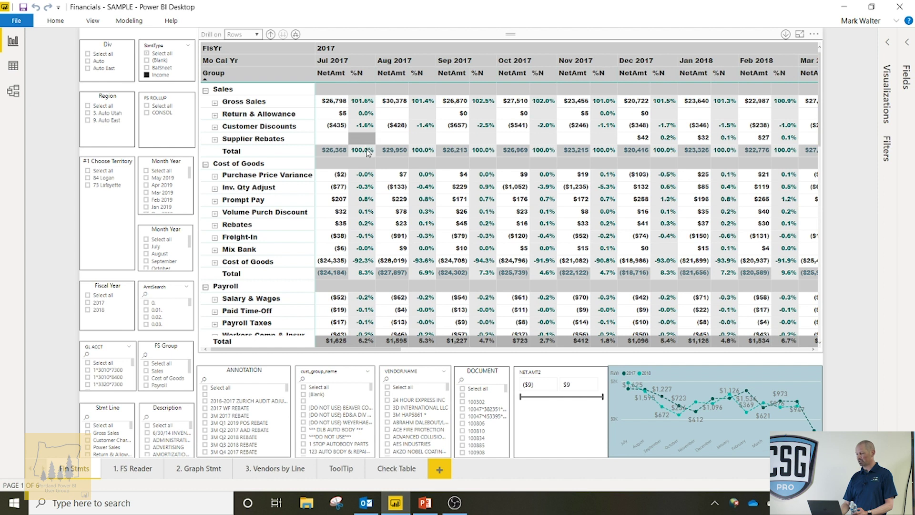
mouse_move(360, 202)
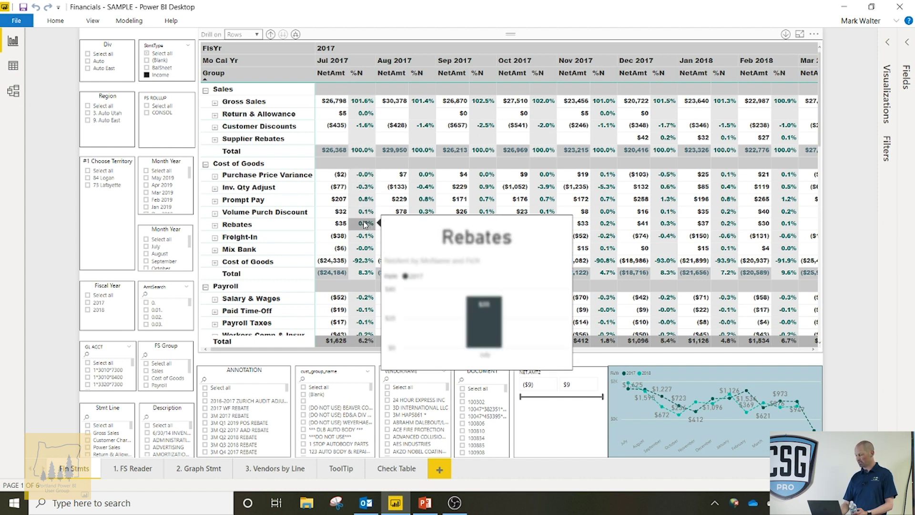
mouse_move(357, 177)
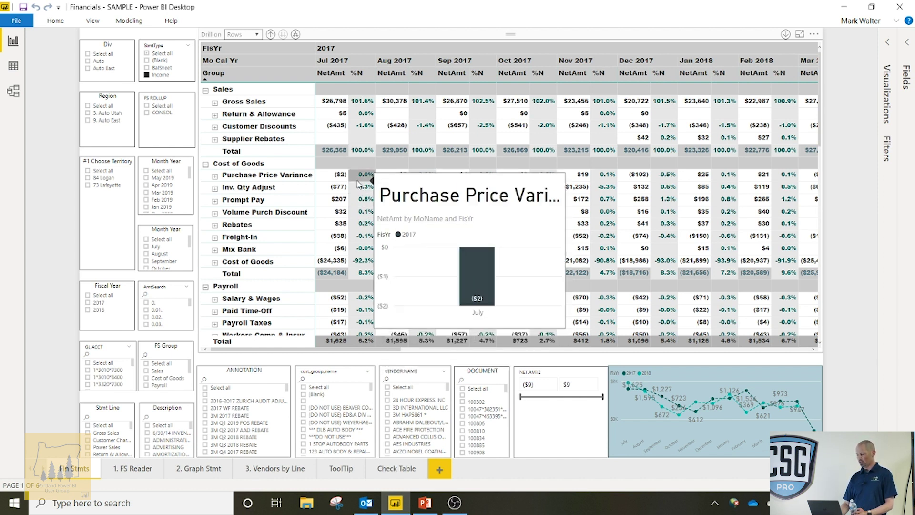
mouse_move(355, 152)
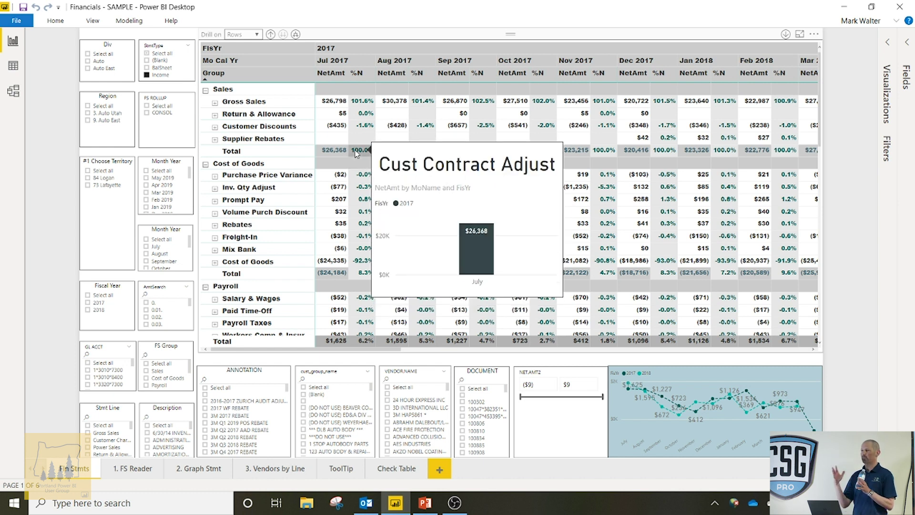
mouse_move(348, 167)
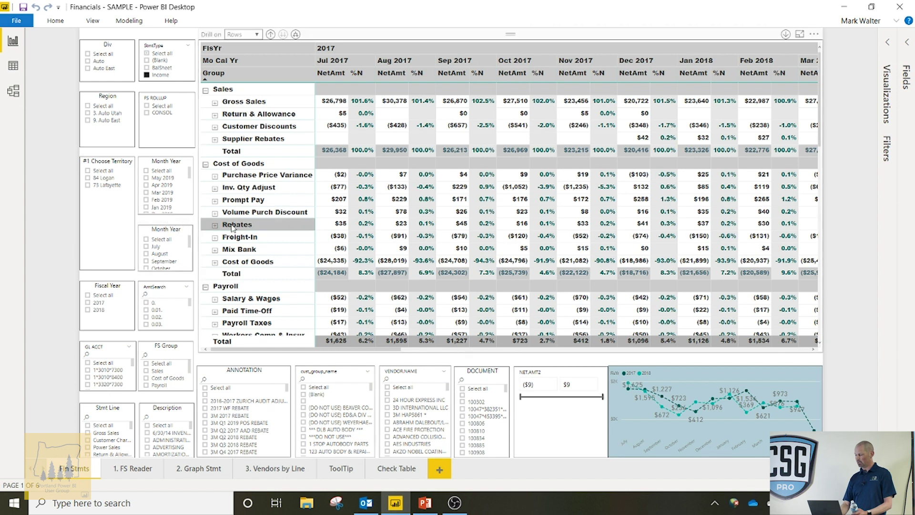
- Expand Promotion under Selling in the financial matrix, and its PROMOTION line, to list the customer and location entries
scroll(256, 231, down, 10)
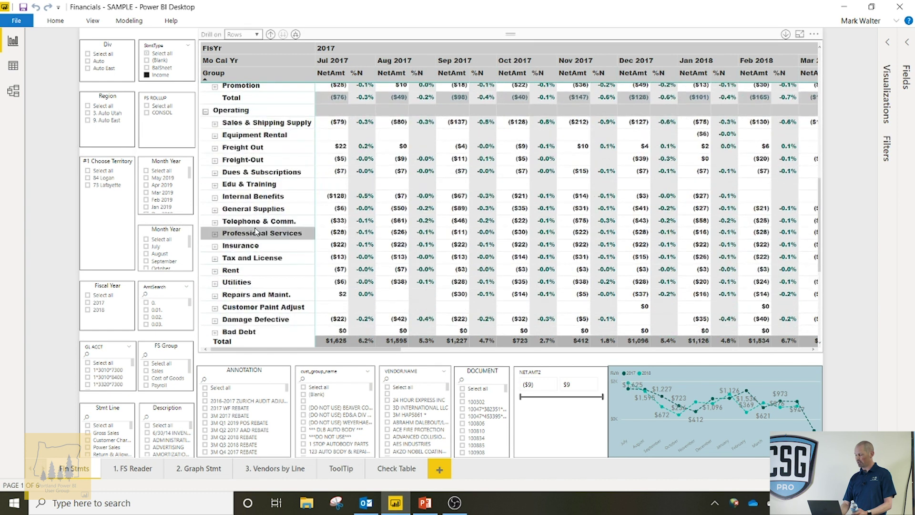
scroll(256, 231, up, 5)
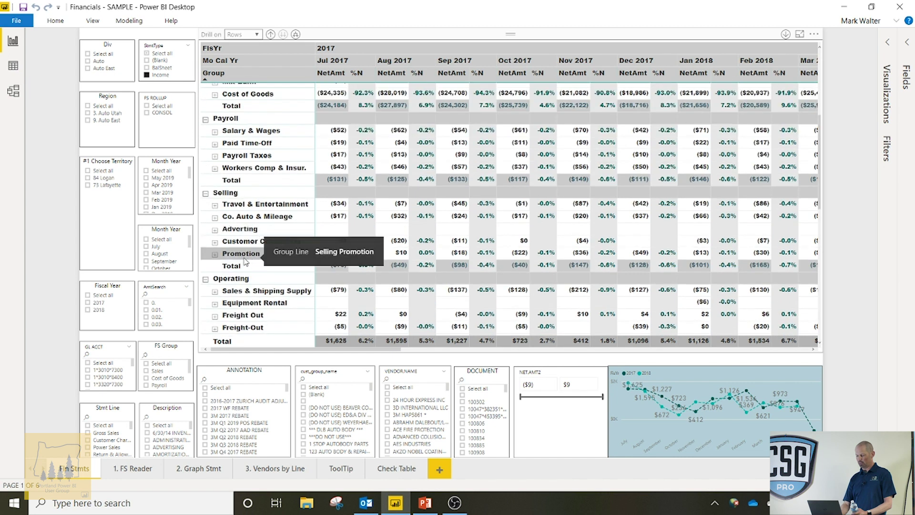
click(214, 255)
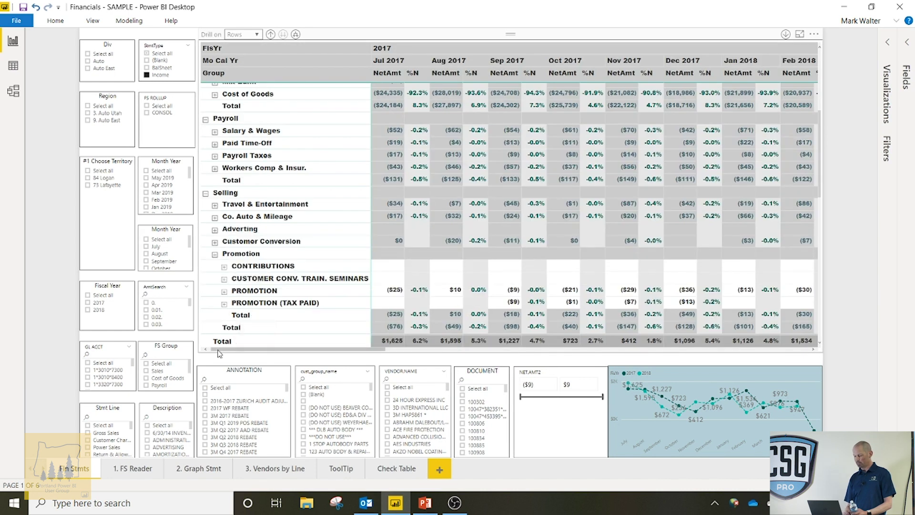
click(224, 291)
scroll(229, 293, down, 6)
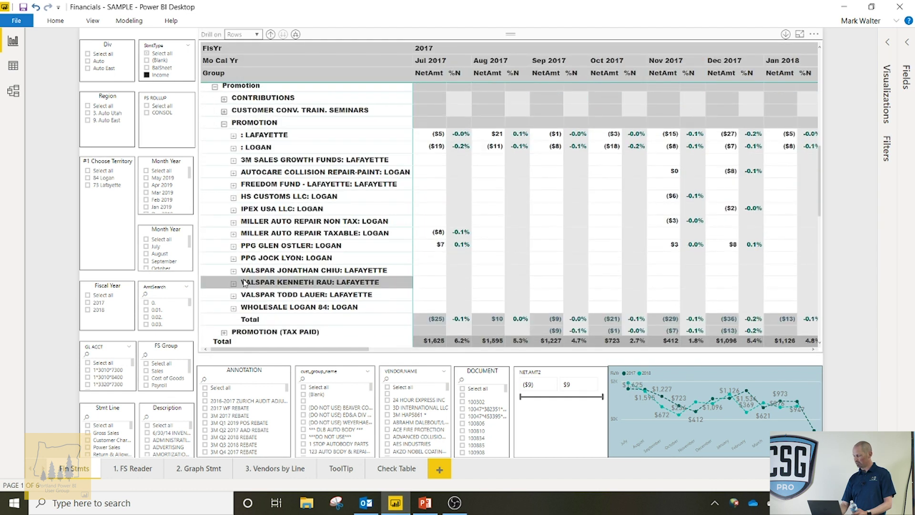
scroll(244, 283, down, 3)
scroll(267, 267, up, 4)
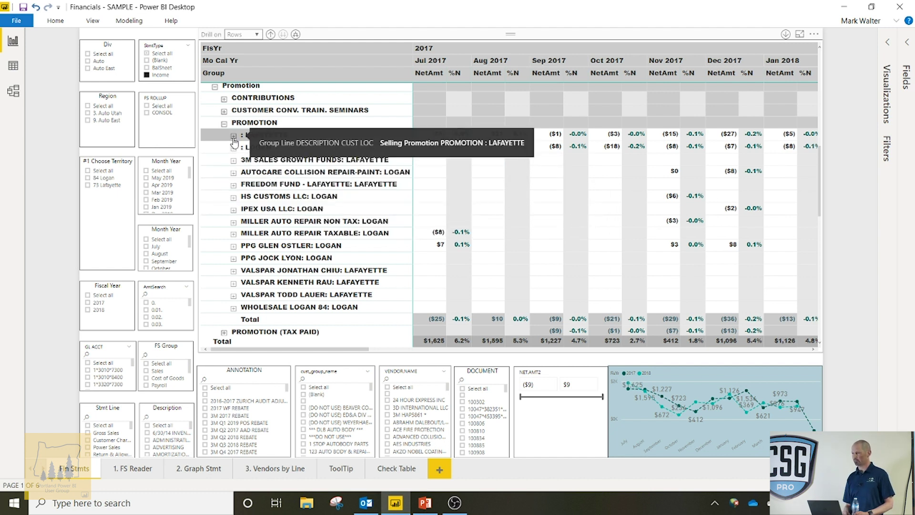
- Drill into MILLER AUTO REPAIR TAXABLE: LOGAN through MILLER AUTO BODY to its annotation detail, and collapse the PROMOTION line again
click(234, 235)
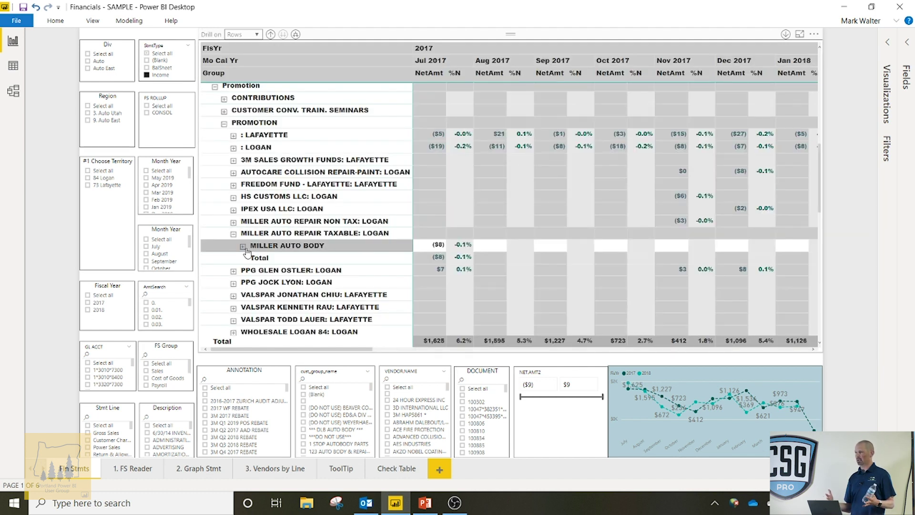
click(242, 247)
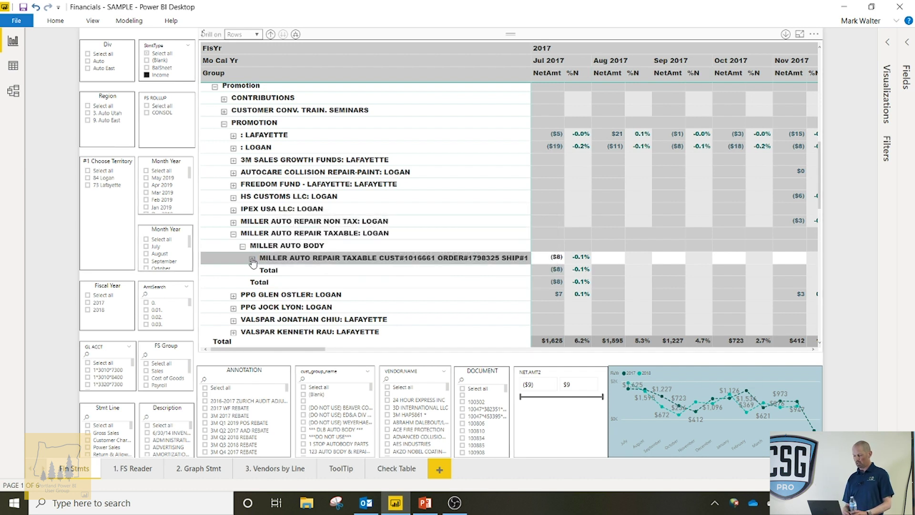
click(252, 259)
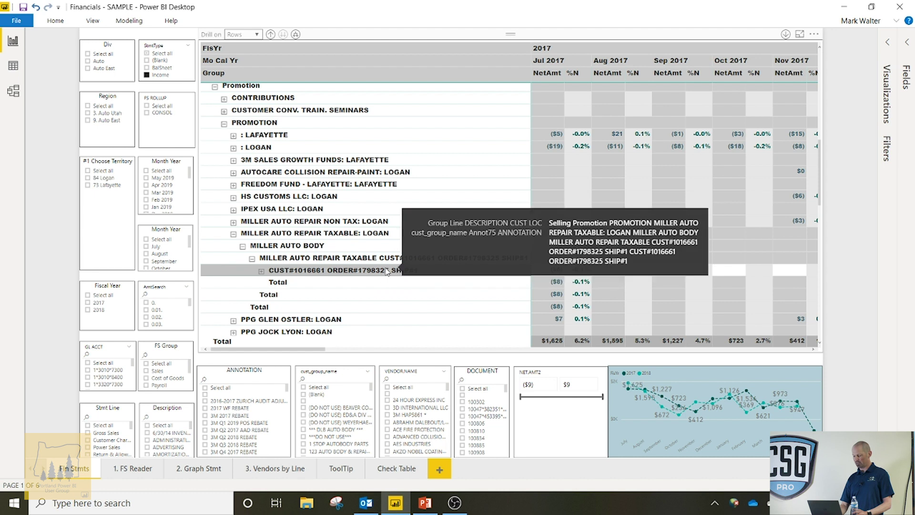
click(224, 124)
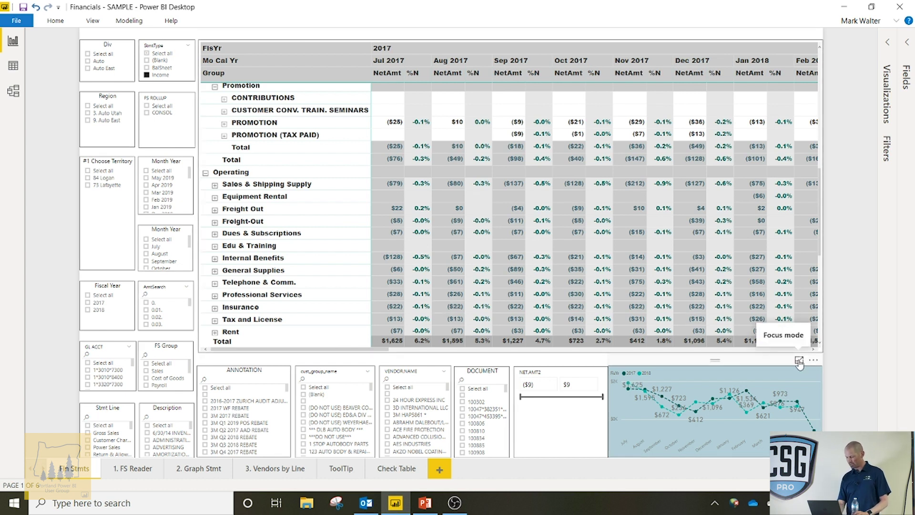
- View the Net Income line chart in focus mode and return to the report
click(798, 362)
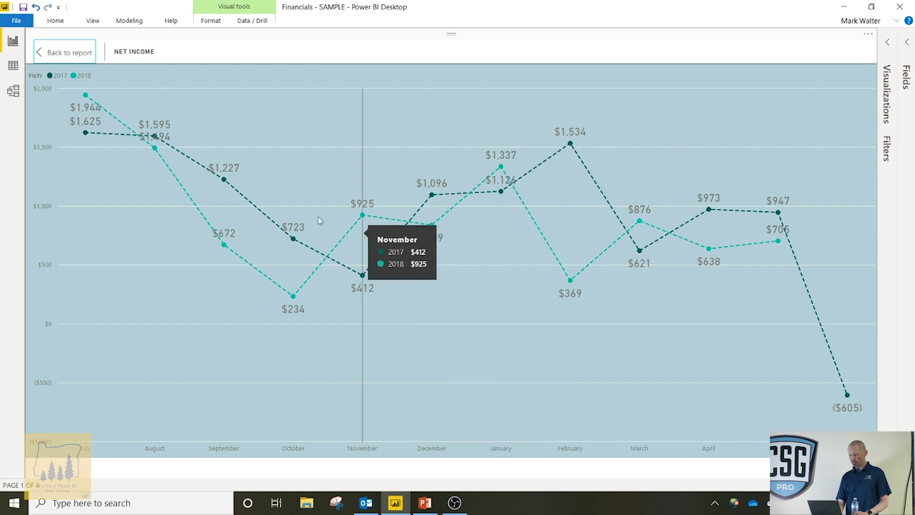
click(81, 65)
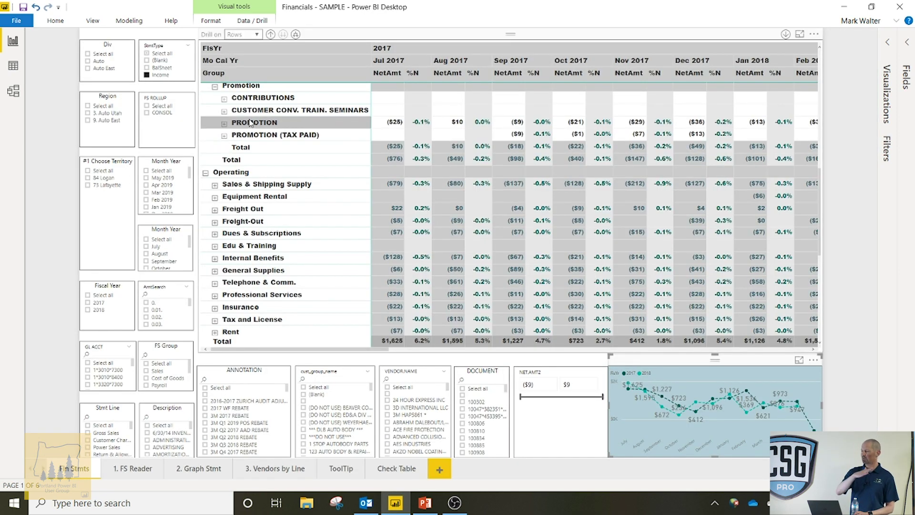
- Cross-filter the Net Income chart by the PROMOTION row, view it in focus mode, and clear the filter back in the report
click(250, 123)
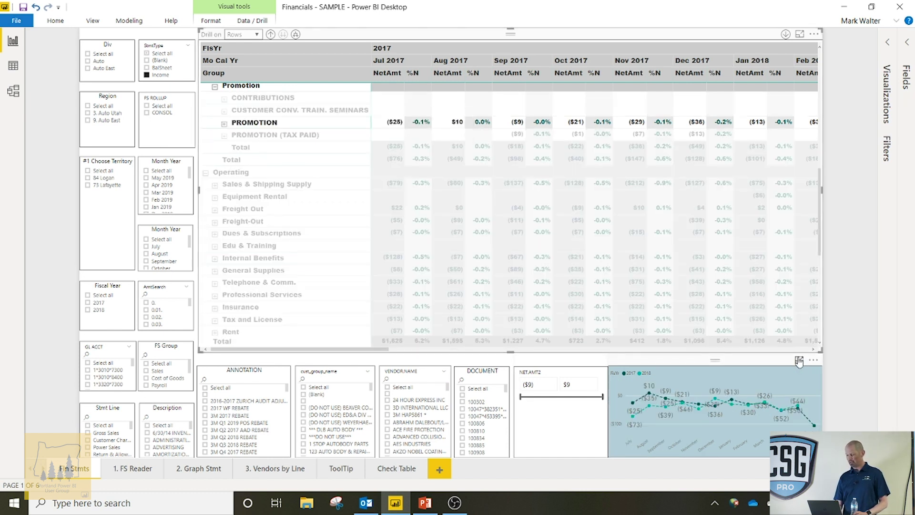
click(799, 361)
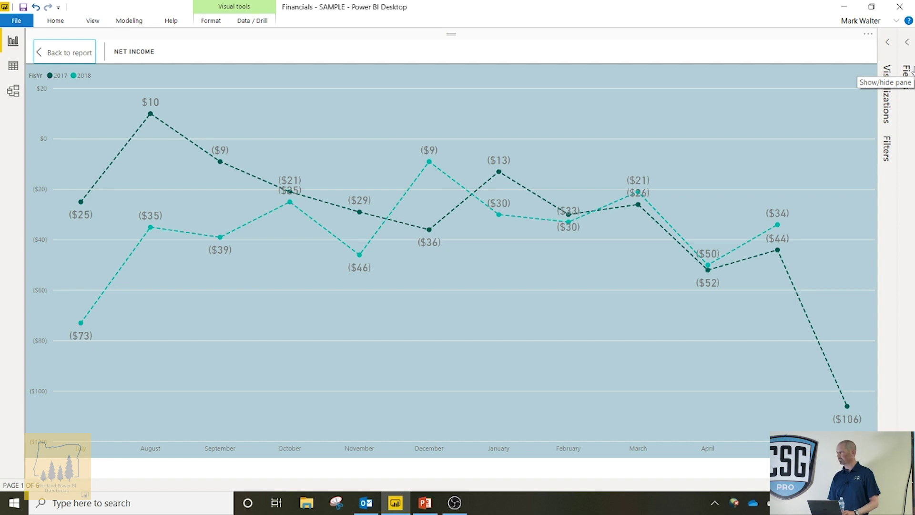
click(75, 56)
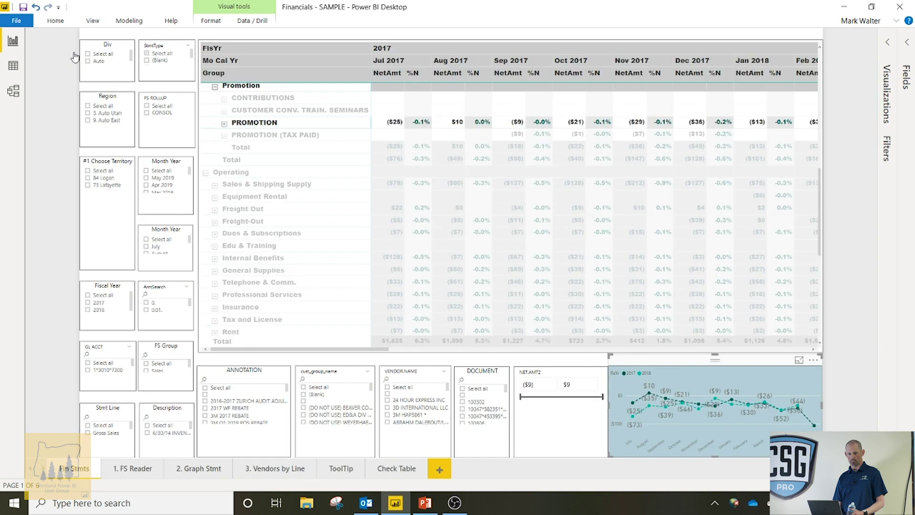
click(251, 121)
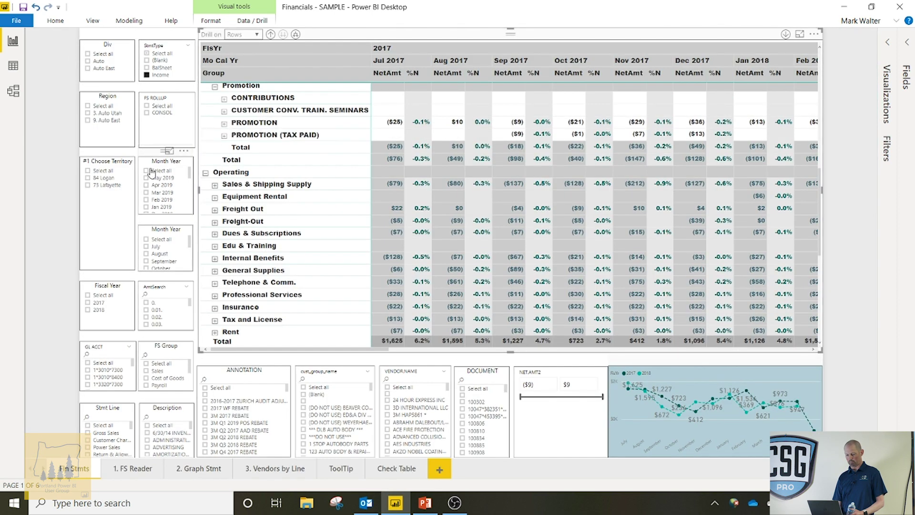
- Examine the data model diagram, focusing on the 1GL table and its relationships to the surrounding tables
click(8, 89)
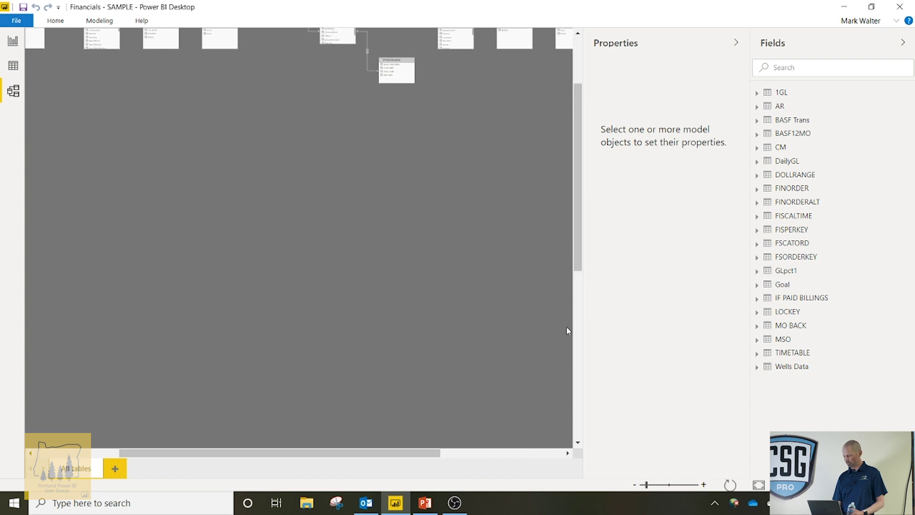
drag(576, 256, 575, 206)
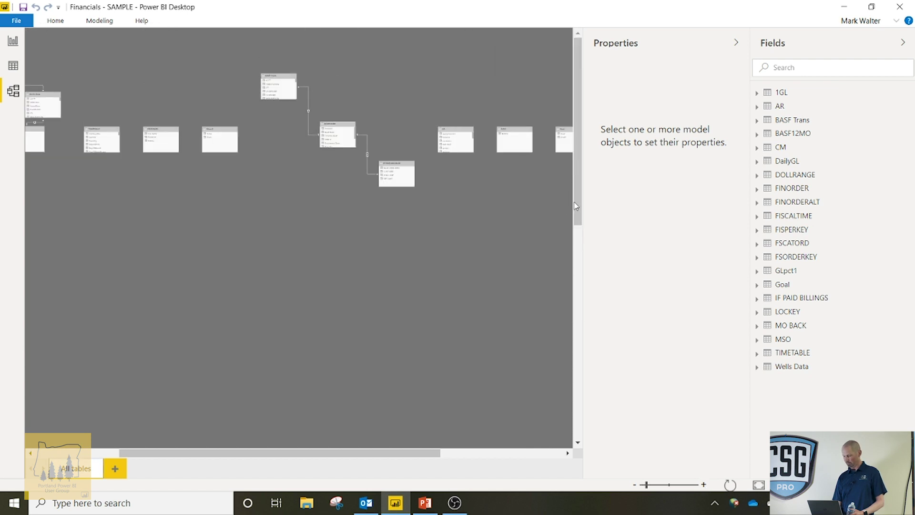
click(704, 484)
click(704, 484)
click(704, 484)
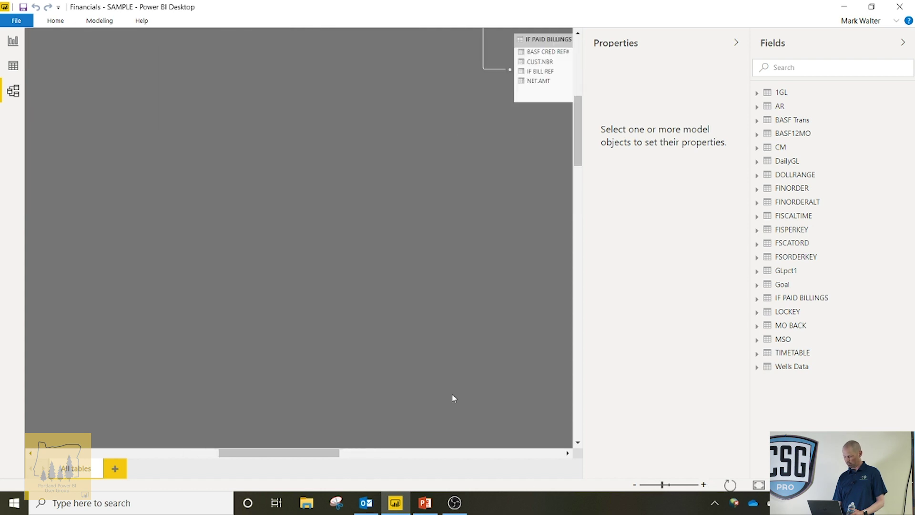
scroll(446, 386, up, 5)
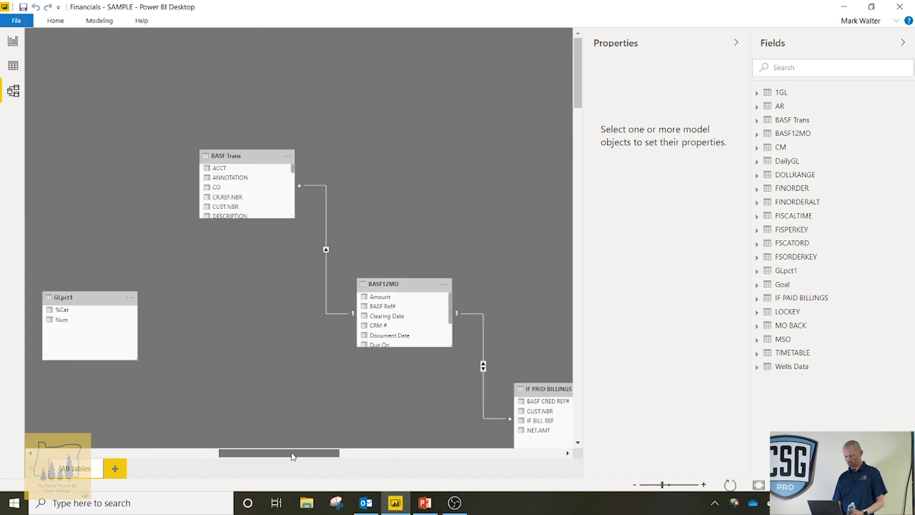
drag(292, 452, 102, 453)
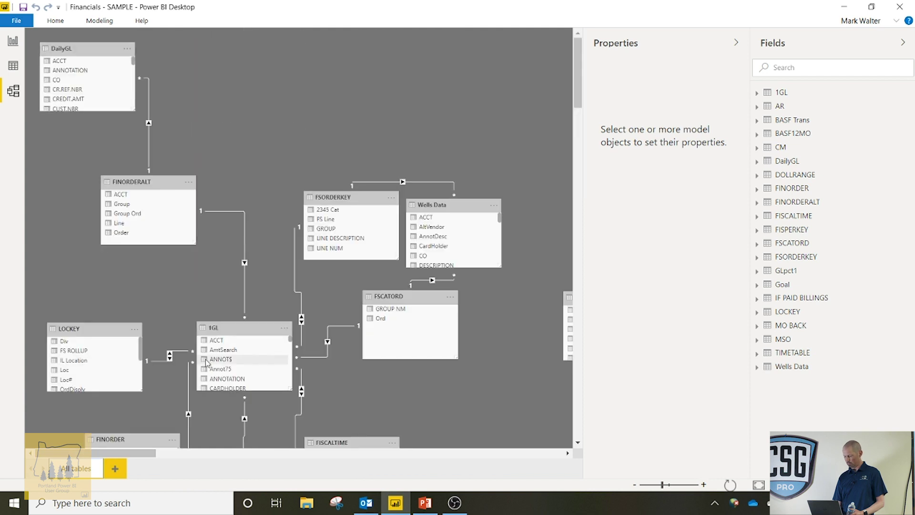
click(244, 330)
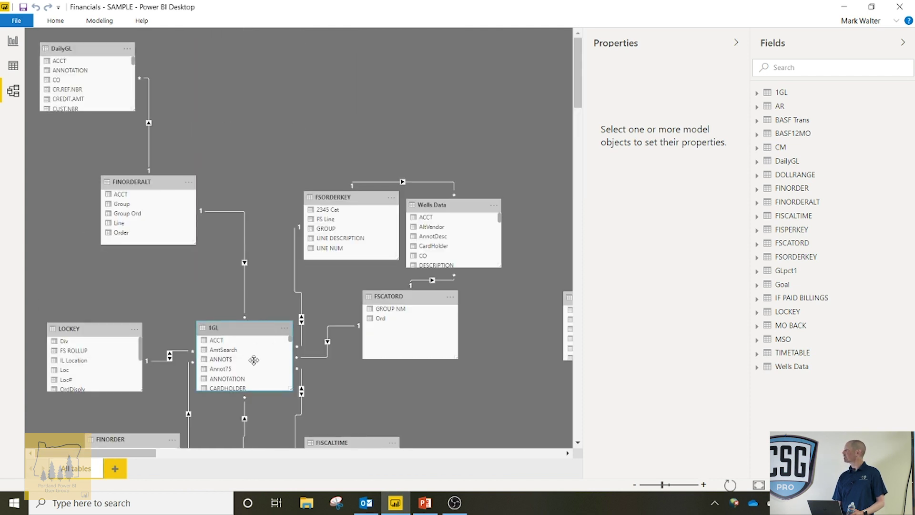
click(291, 393)
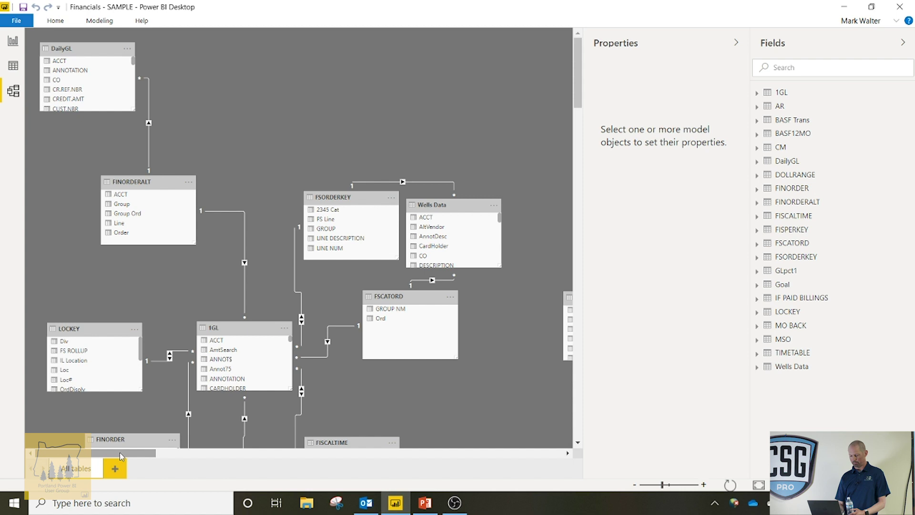
- Create a new model layout containing the 1GL table and its related tables, and return to the start of the report's financial statement matrix
click(115, 468)
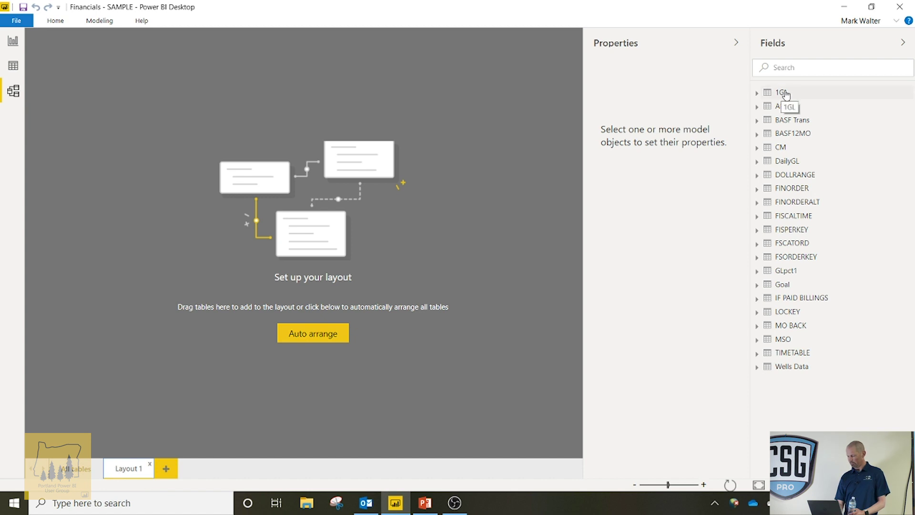
drag(785, 95, 290, 258)
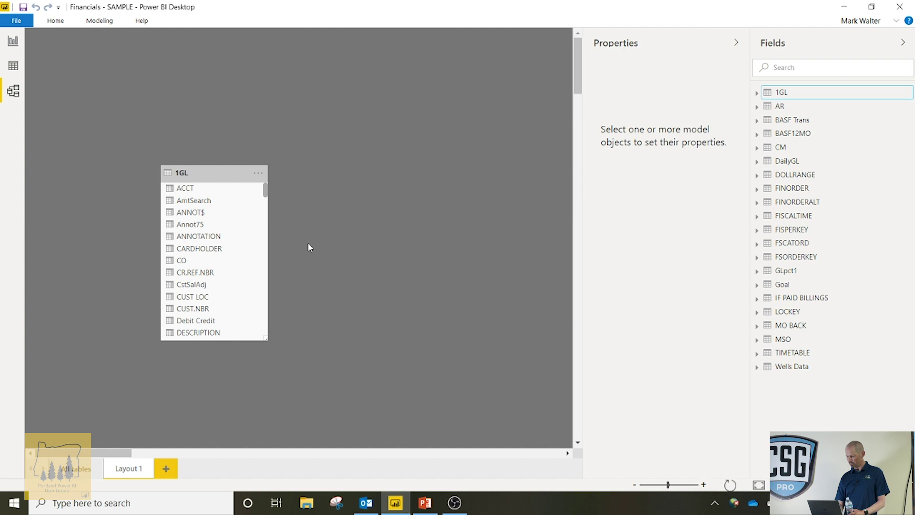
drag(214, 171, 258, 102)
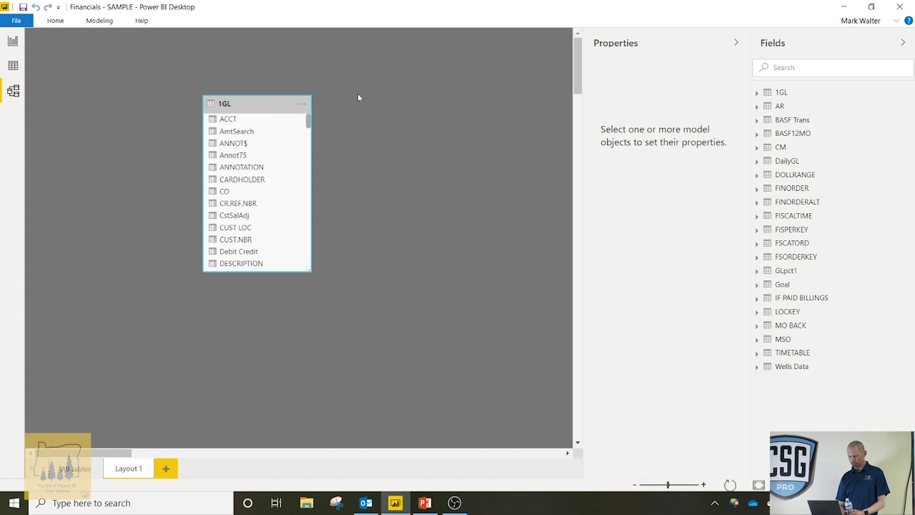
click(301, 103)
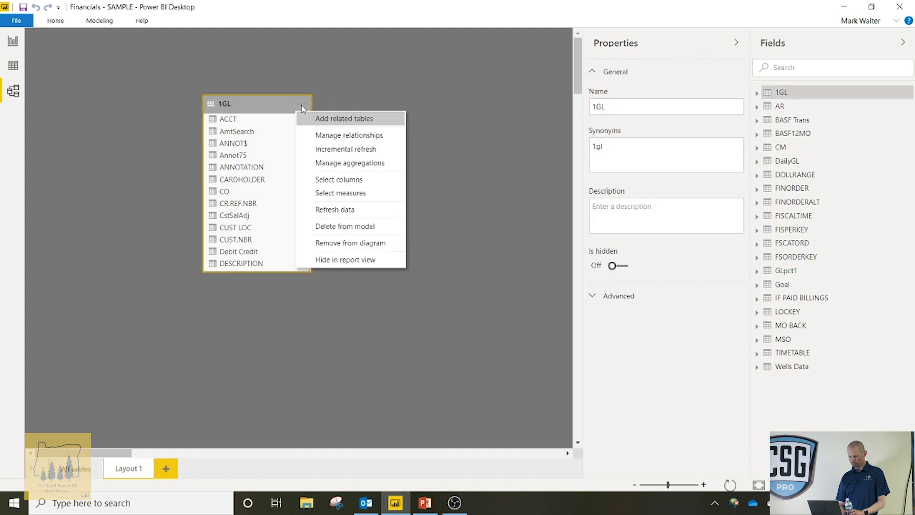
click(316, 119)
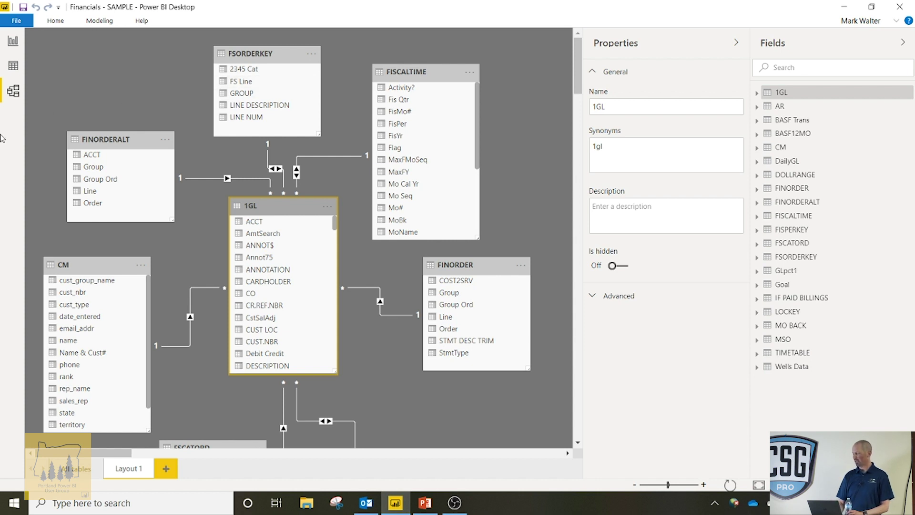
click(13, 42)
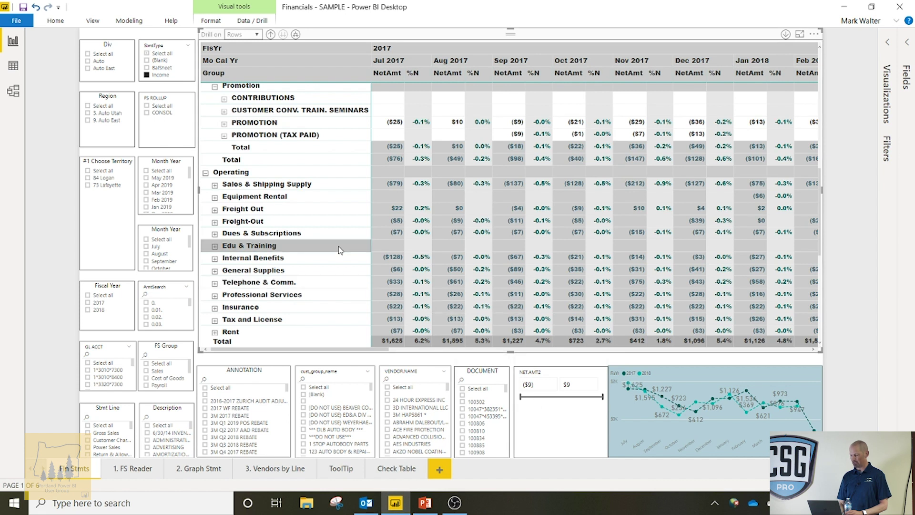
scroll(342, 250, up, 10)
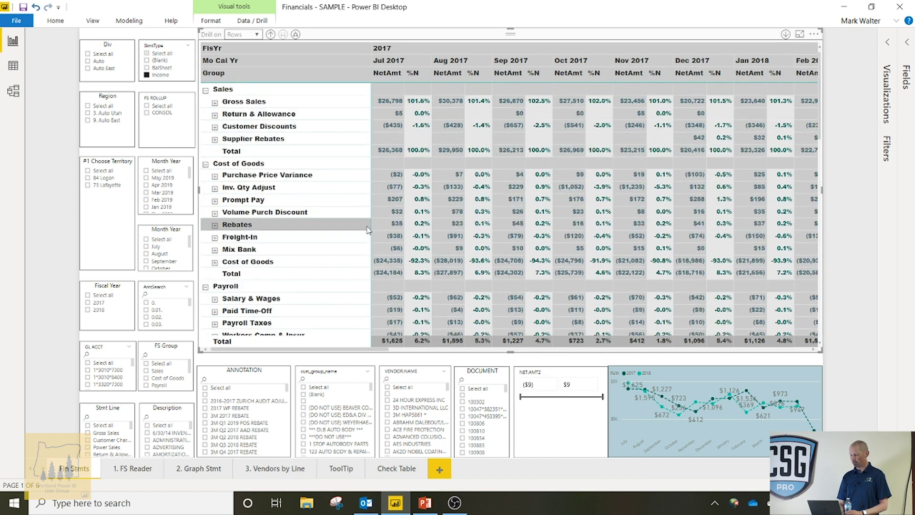
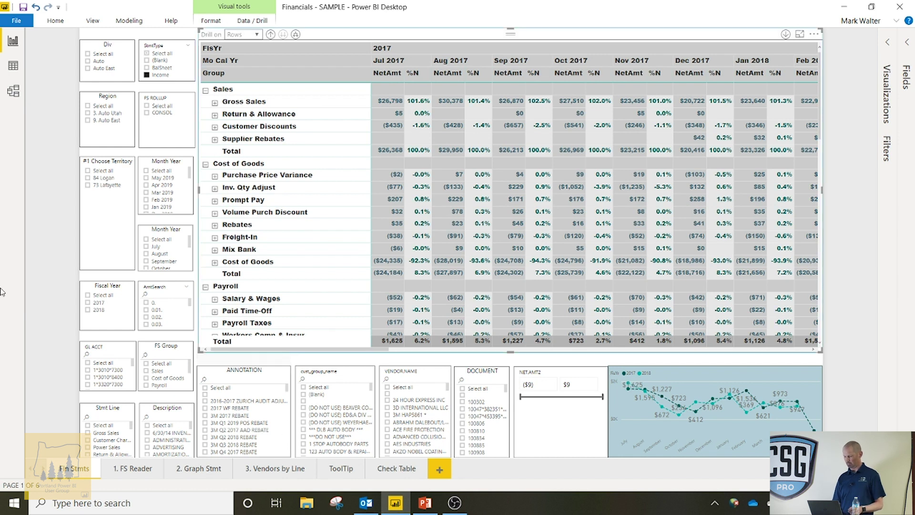
- Minimize the open Power BI Desktop and PowerPoint windows, launch Google Chrome and go to powerbi.com
click(843, 8)
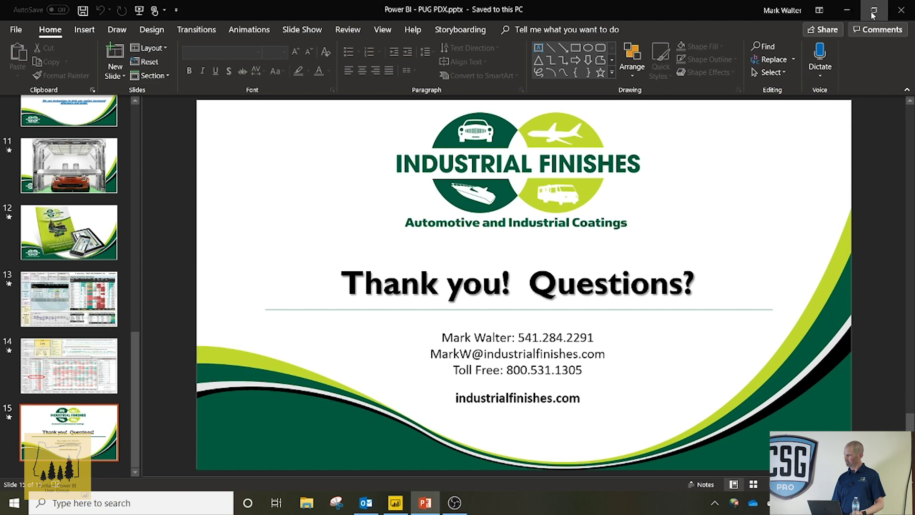
click(846, 9)
click(26, 328)
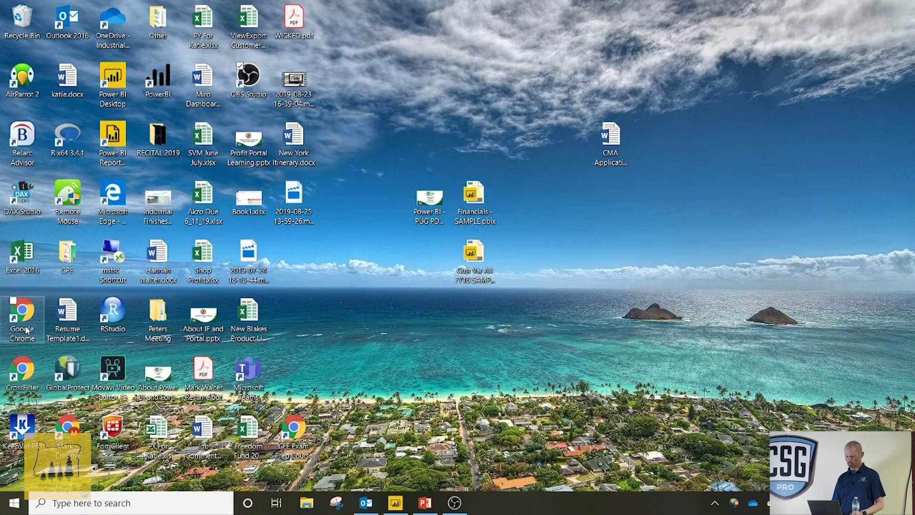
double_click(26, 329)
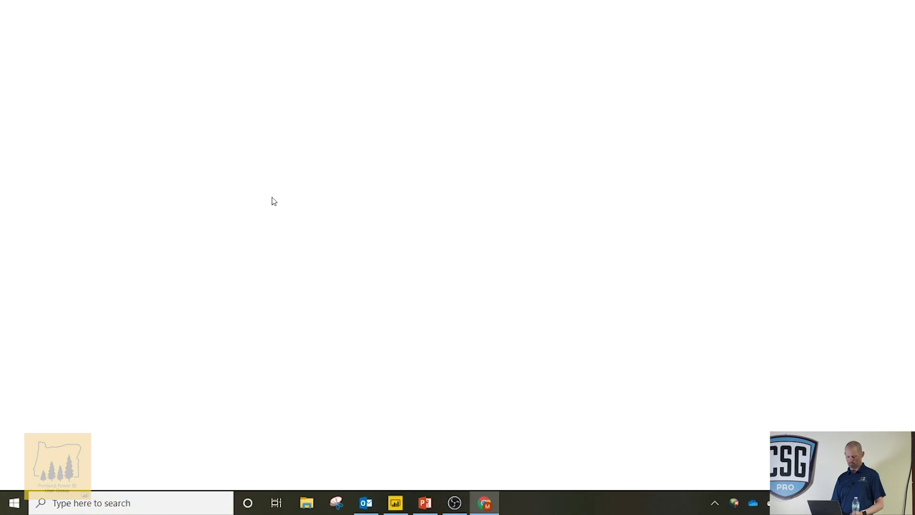
text(power)
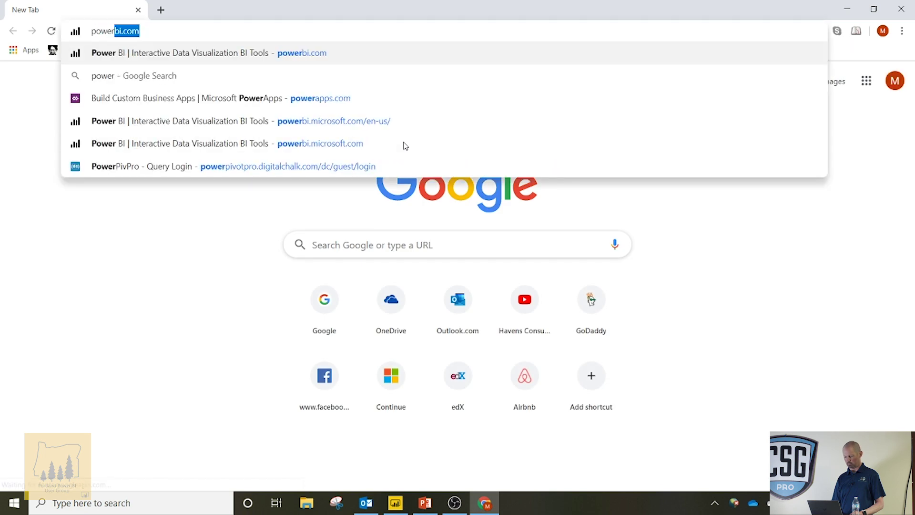
key(Return)
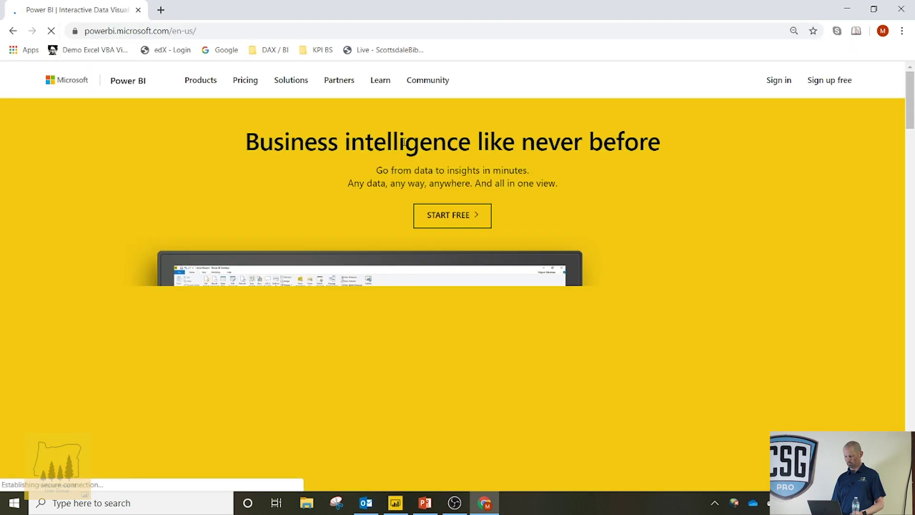
- Sign in to the Power BI service with the second saved account, submitting its saved account password
click(769, 89)
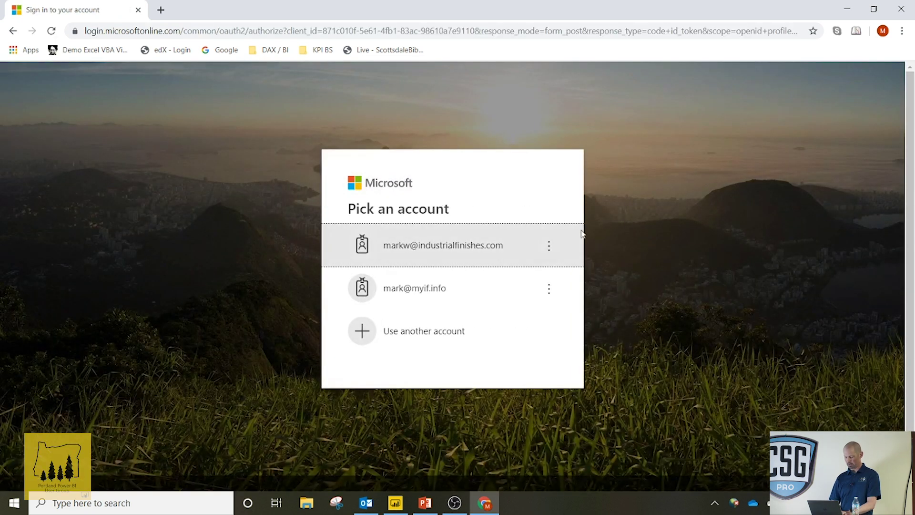
click(465, 288)
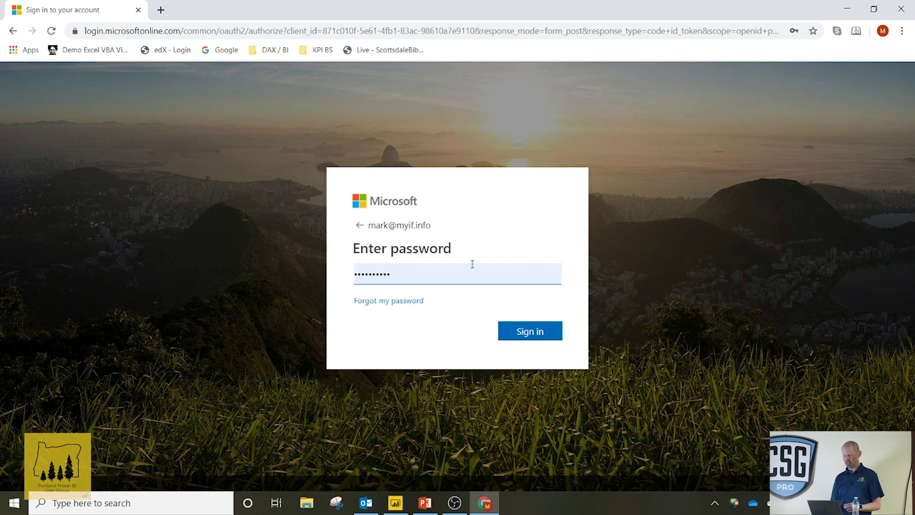
click(524, 331)
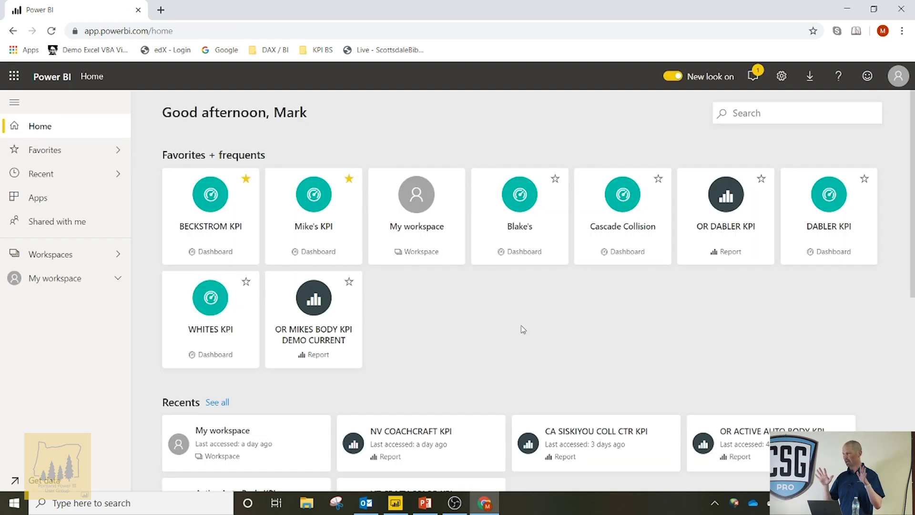
- Open the KPI report behind the Mike's KPI dashboard and show it full screen with the filters collapsed
click(327, 229)
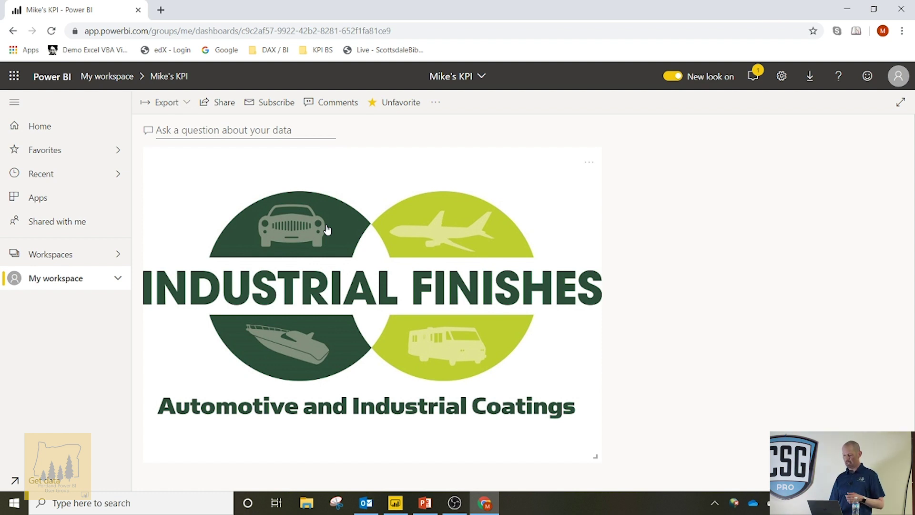
click(326, 229)
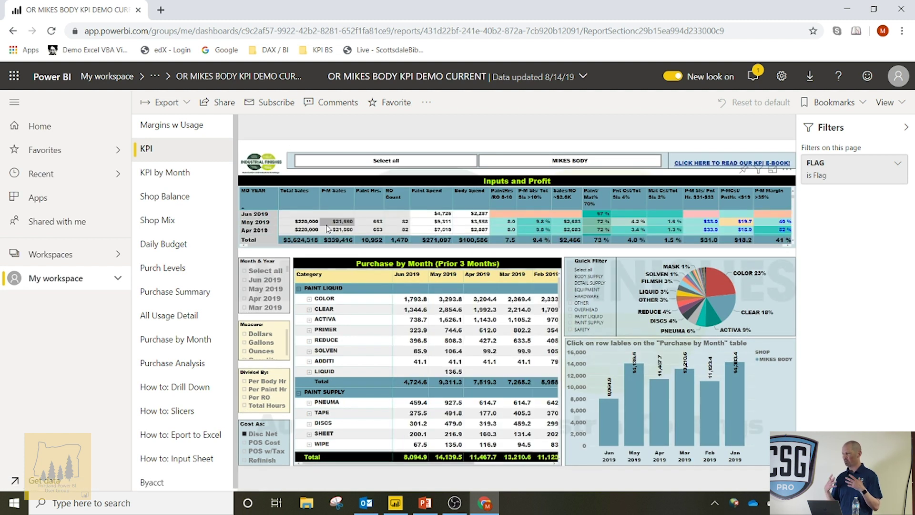
click(895, 107)
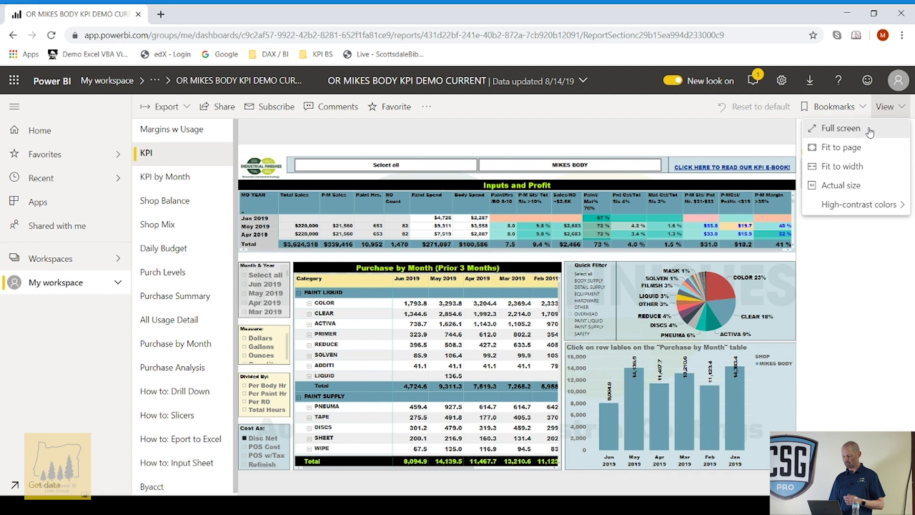
click(874, 125)
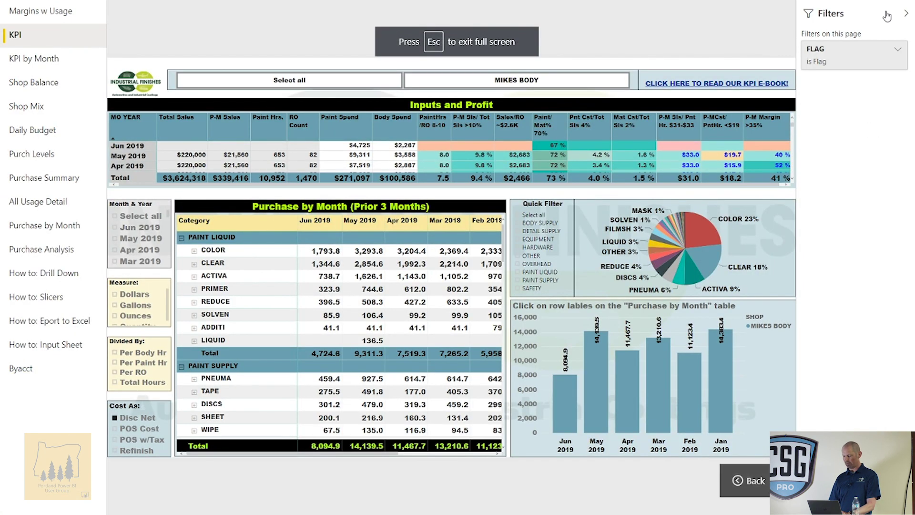
click(905, 14)
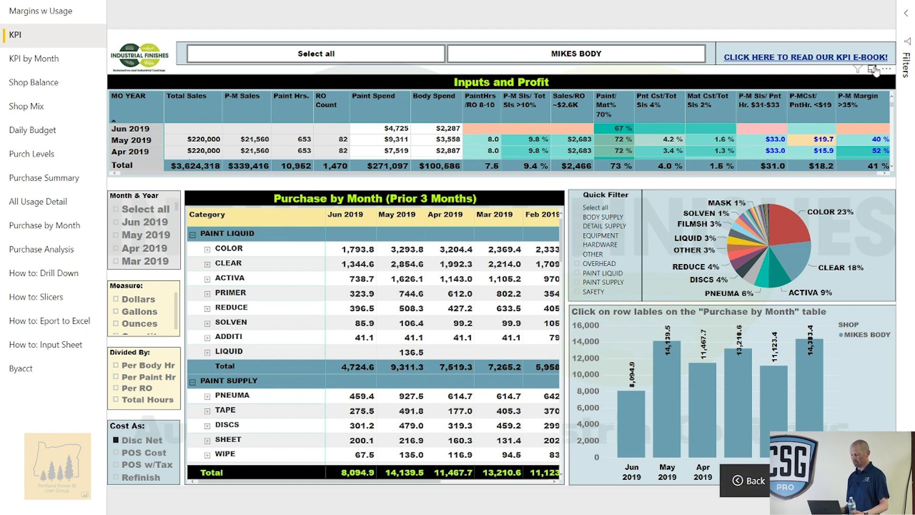
- Examine the Inputs and Profit table's monthly columns in focus mode, return to the KPI report and exit full screen
click(874, 70)
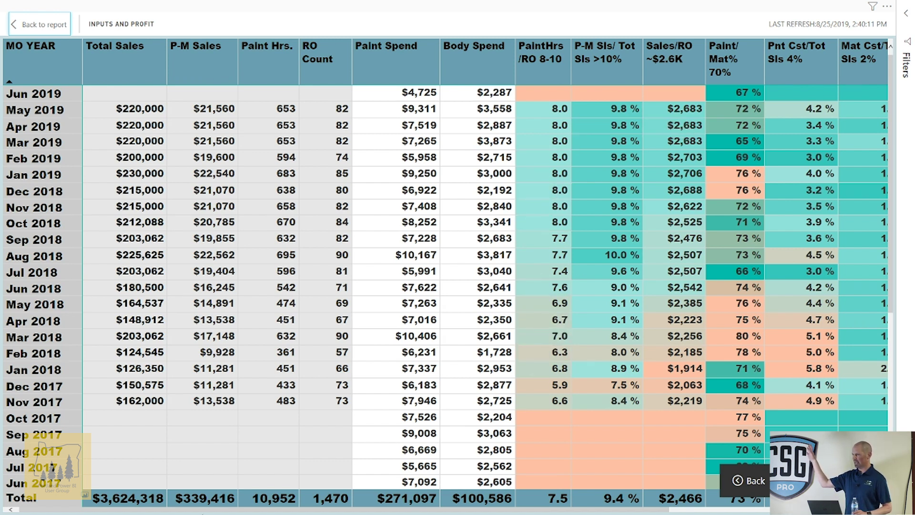
scroll(284, 494, right, 3)
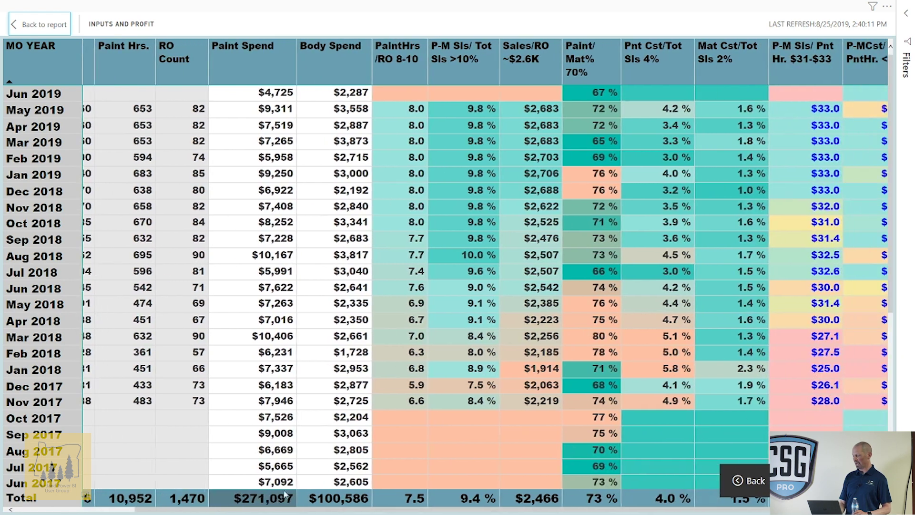
scroll(284, 494, right, 2)
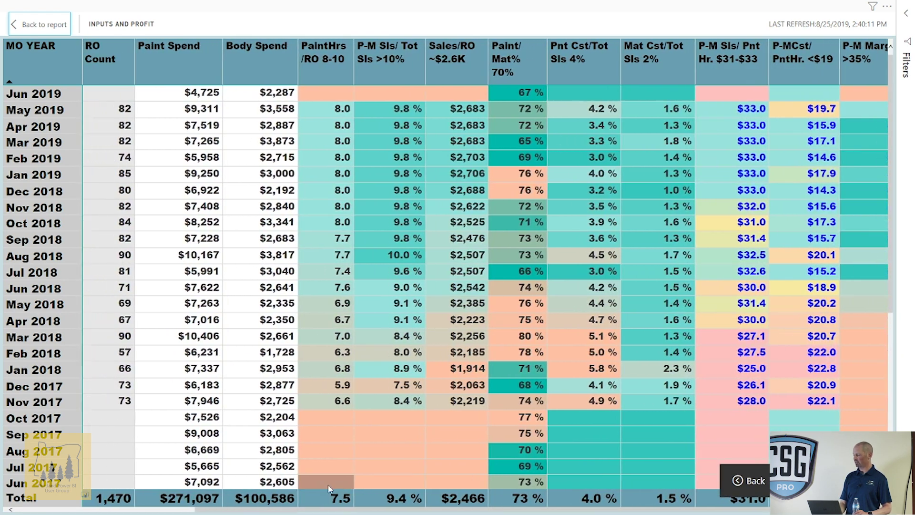
scroll(329, 489, left, 2)
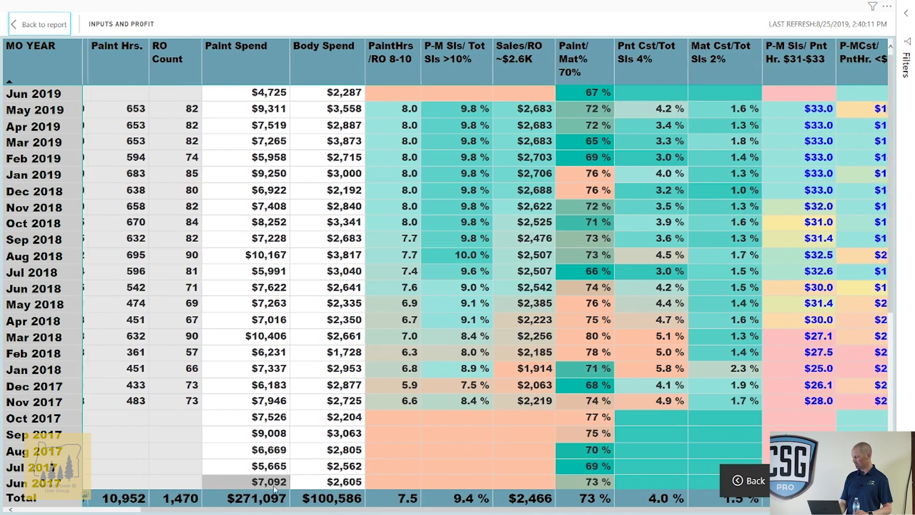
scroll(274, 488, left, 2)
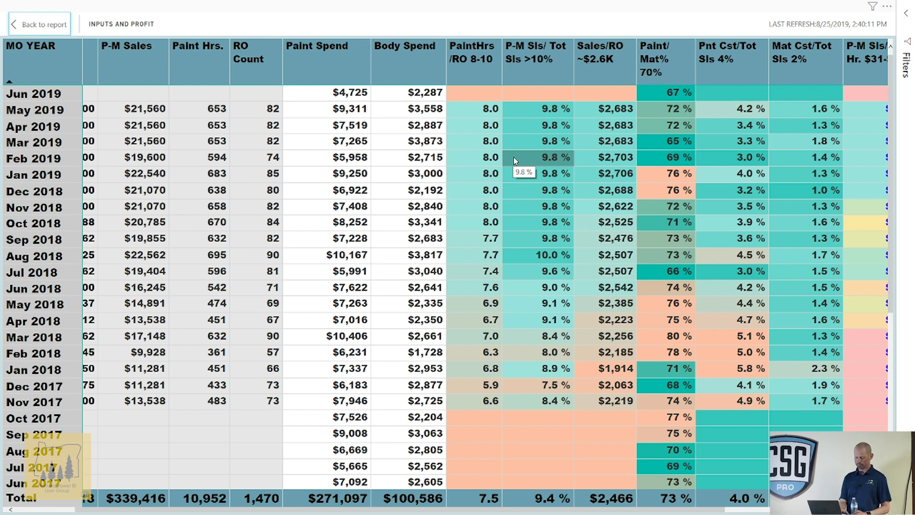
click(53, 33)
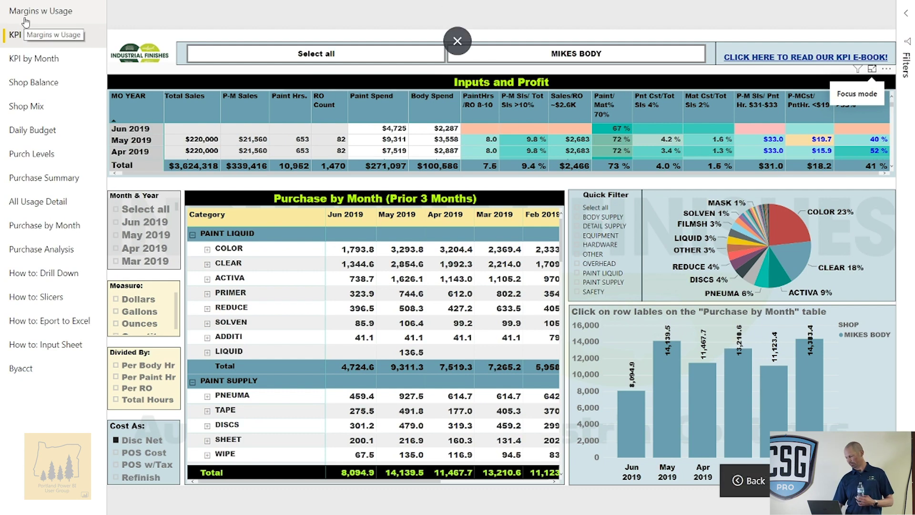
key(Escape)
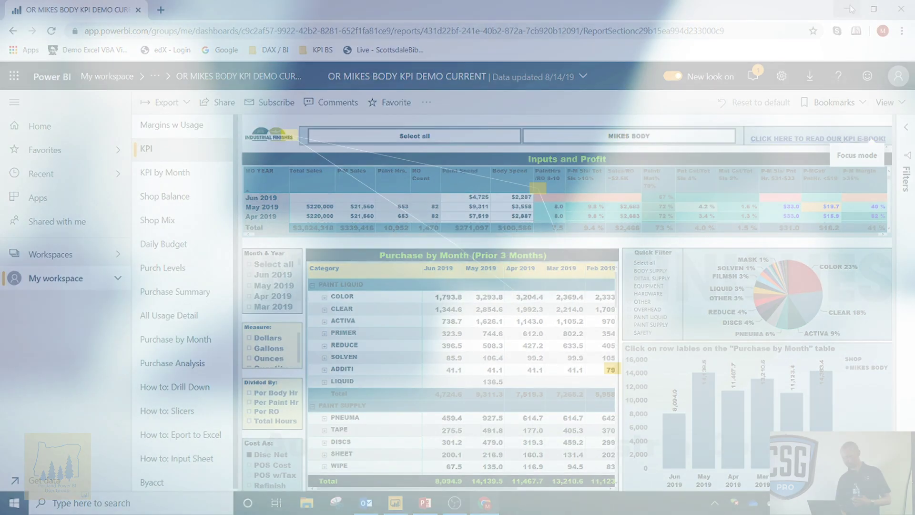